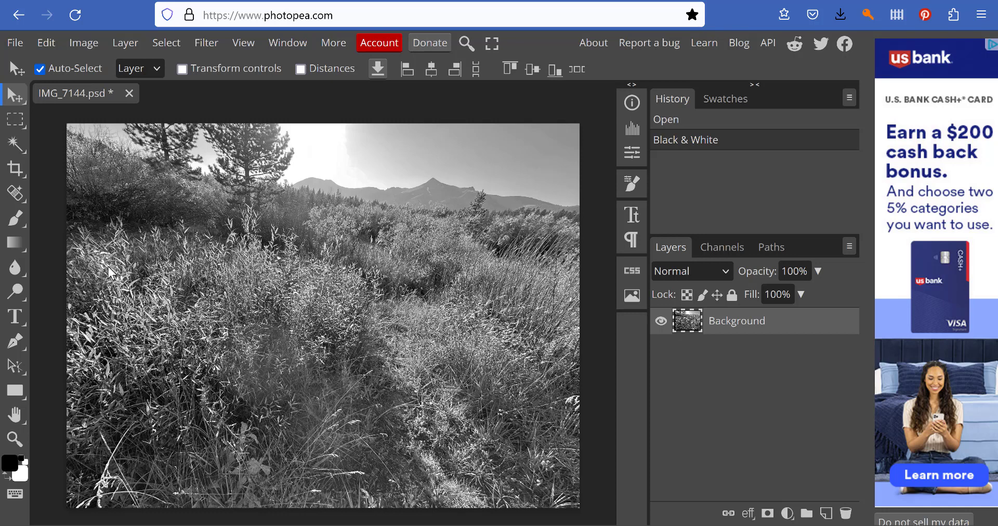
Step: Open the Levels adjustment from the Image menu on the meadow photo
{"action": "left_click", "coordinate": [87, 43]}
{"action": "mouse_move", "coordinate": [114, 95]}
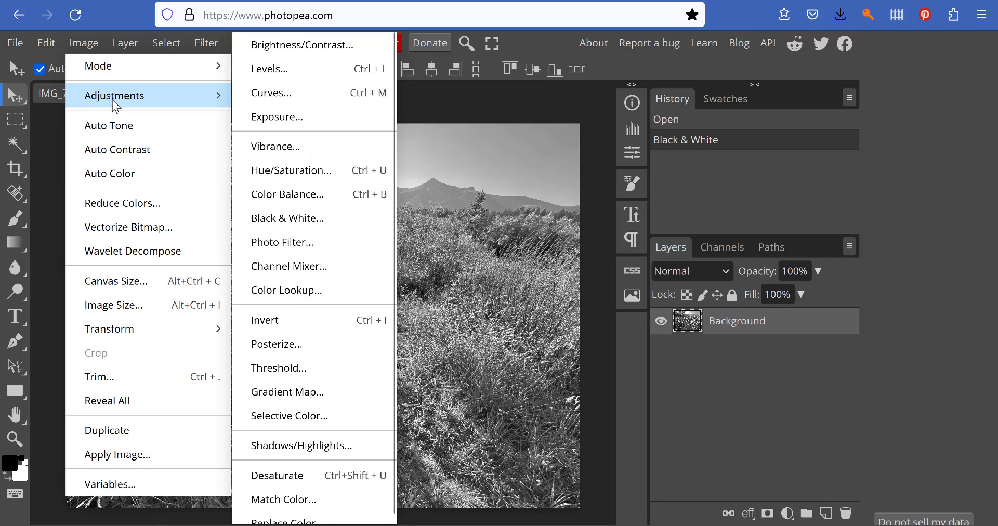
{"action": "left_click", "coordinate": [292, 68]}
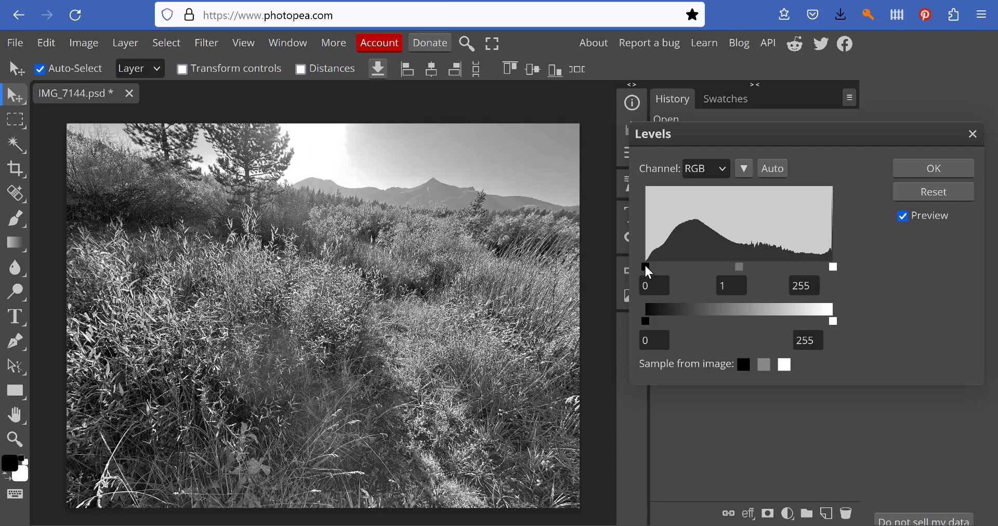
Step: Try Levels input black near 21, midtone near 0.91 and white near 239
{"action": "left_click_drag", "start_coordinate": [651, 266], "coordinate": [662, 267]}
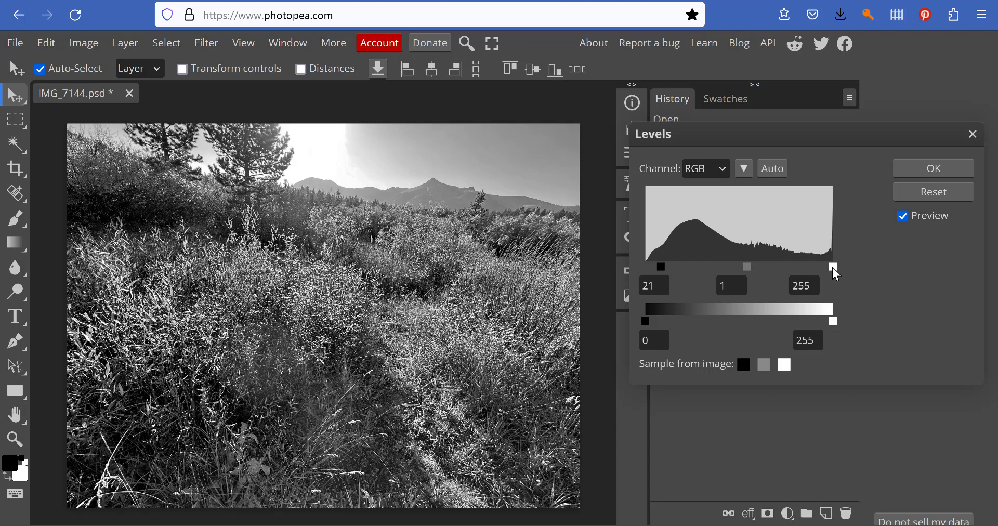
{"action": "left_click_drag", "start_coordinate": [833, 268], "coordinate": [816, 269]}
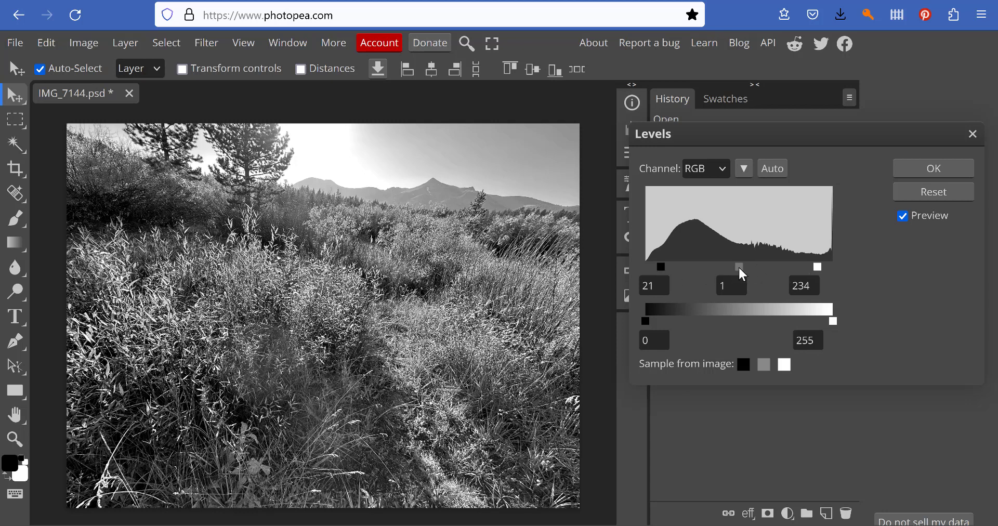
{"action": "left_click_drag", "start_coordinate": [739, 271], "coordinate": [745, 268]}
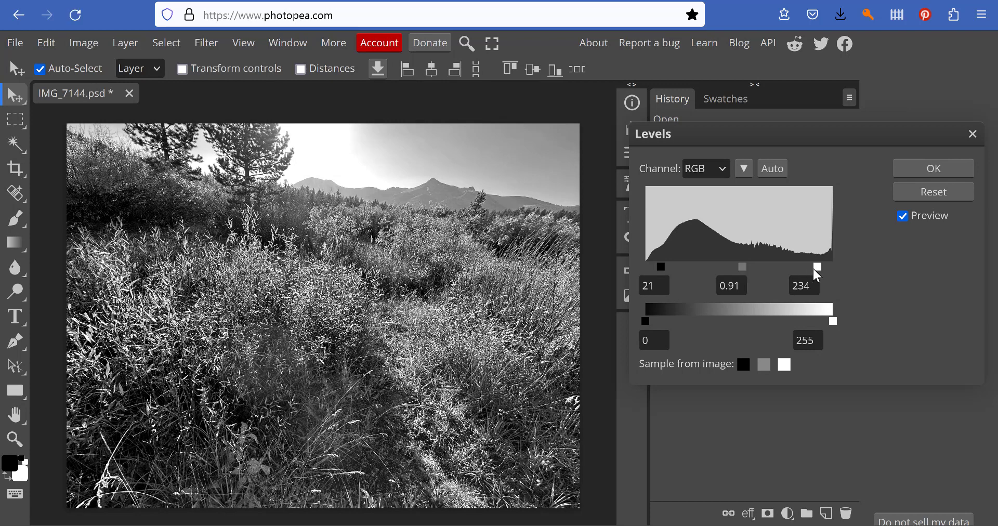
{"action": "mouse_move", "coordinate": [818, 270]}
{"action": "left_mouse_down"}
{"action": "mouse_move", "coordinate": [799, 269]}
{"action": "mouse_move", "coordinate": [821, 269]}
{"action": "left_mouse_up"}
Step: Reset Levels, then set output to 23–215 and input points to 22 and 231
{"action": "mouse_move", "coordinate": [653, 328]}
{"action": "left_mouse_down"}
{"action": "mouse_move", "coordinate": [679, 330]}
{"action": "mouse_move", "coordinate": [651, 330]}
{"action": "left_mouse_up"}
{"action": "left_click", "coordinate": [939, 193]}
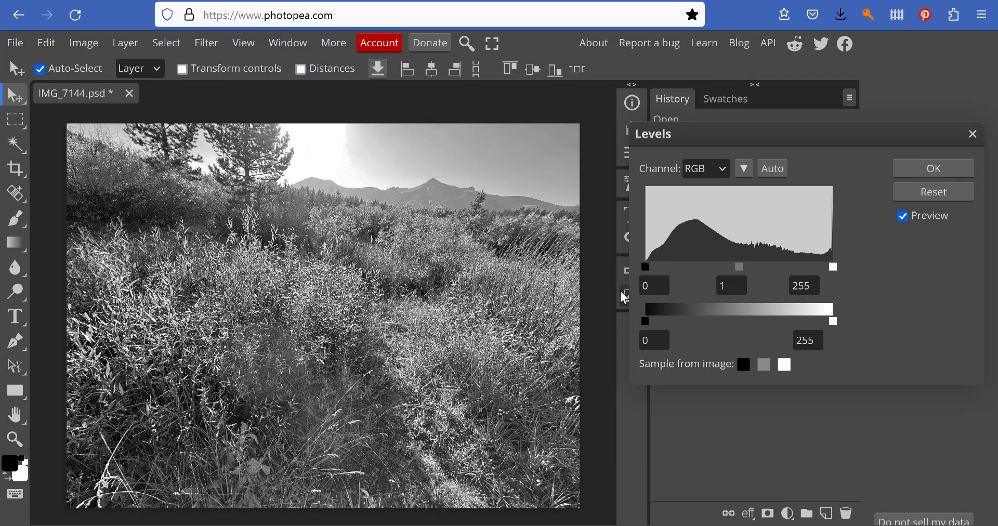
{"action": "mouse_move", "coordinate": [647, 319]}
{"action": "left_mouse_down"}
{"action": "mouse_move", "coordinate": [666, 318]}
{"action": "mouse_move", "coordinate": [645, 320]}
{"action": "left_mouse_up"}
{"action": "left_click_drag", "start_coordinate": [835, 325], "coordinate": [806, 329]}
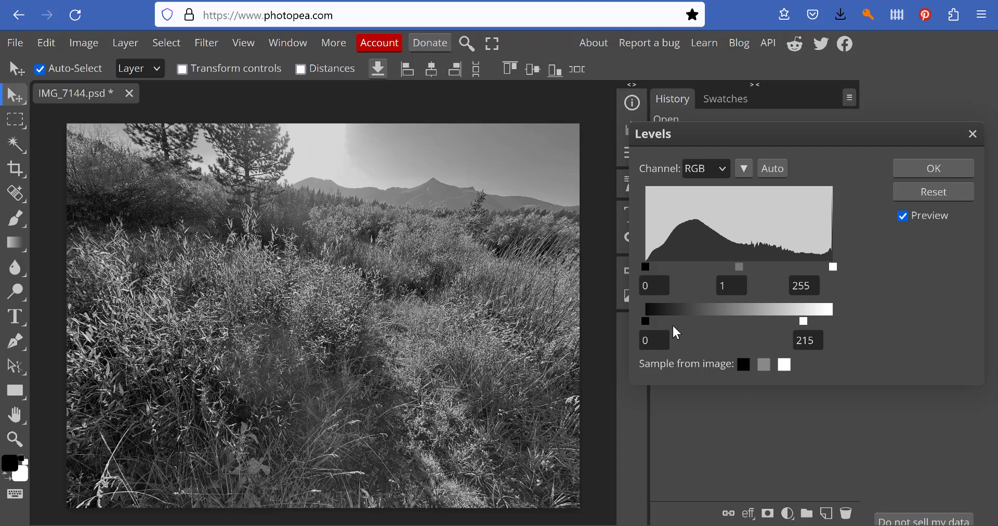
{"action": "left_click_drag", "start_coordinate": [647, 321], "coordinate": [663, 322]}
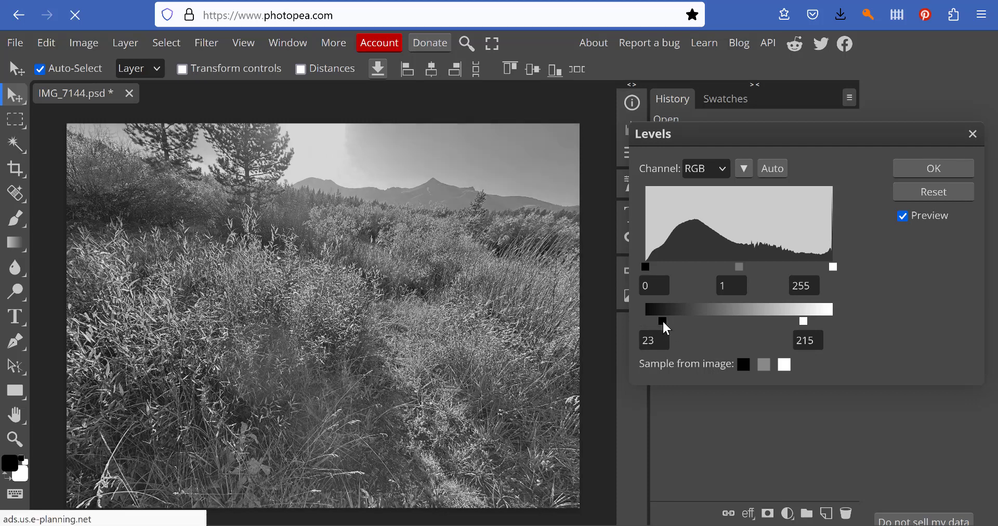
{"action": "left_click_drag", "start_coordinate": [646, 267], "coordinate": [659, 269]}
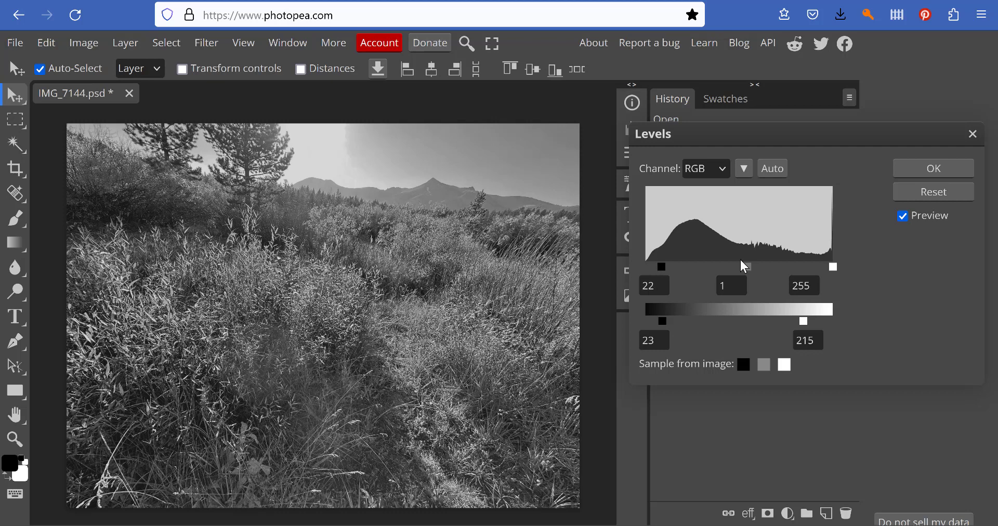
{"action": "left_click_drag", "start_coordinate": [833, 267], "coordinate": [815, 270]}
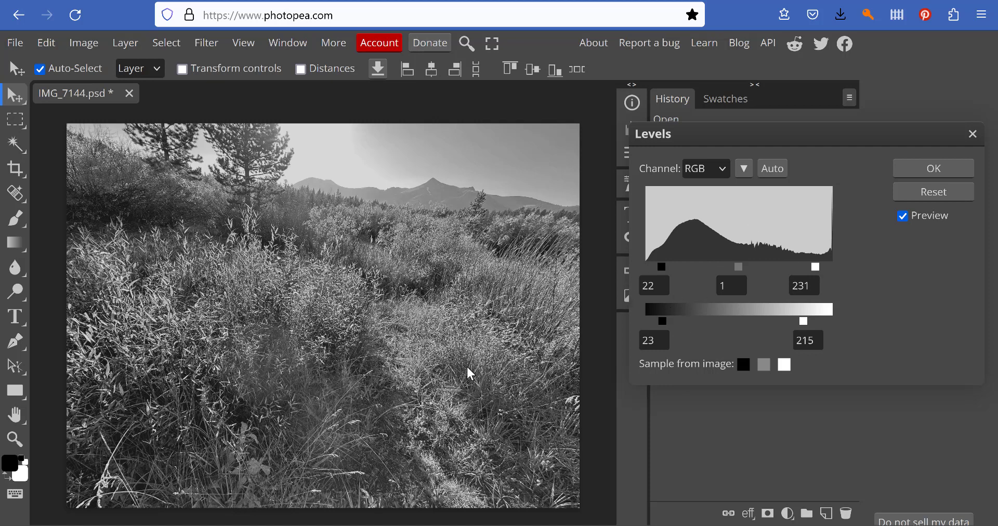
Step: Try Levels input black 18 and white 239, then reset Levels to defaults
{"action": "left_click", "coordinate": [942, 197]}
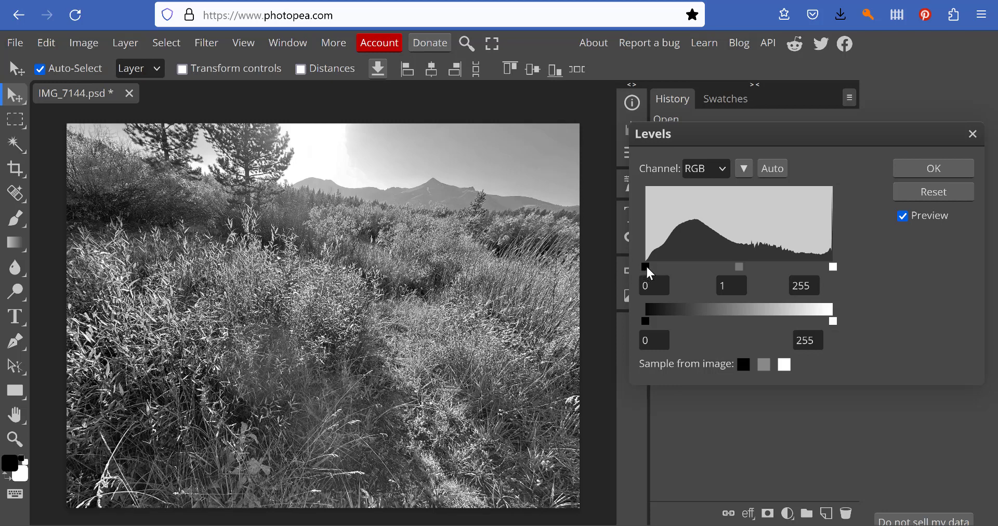
{"action": "left_click_drag", "start_coordinate": [647, 267], "coordinate": [654, 266]}
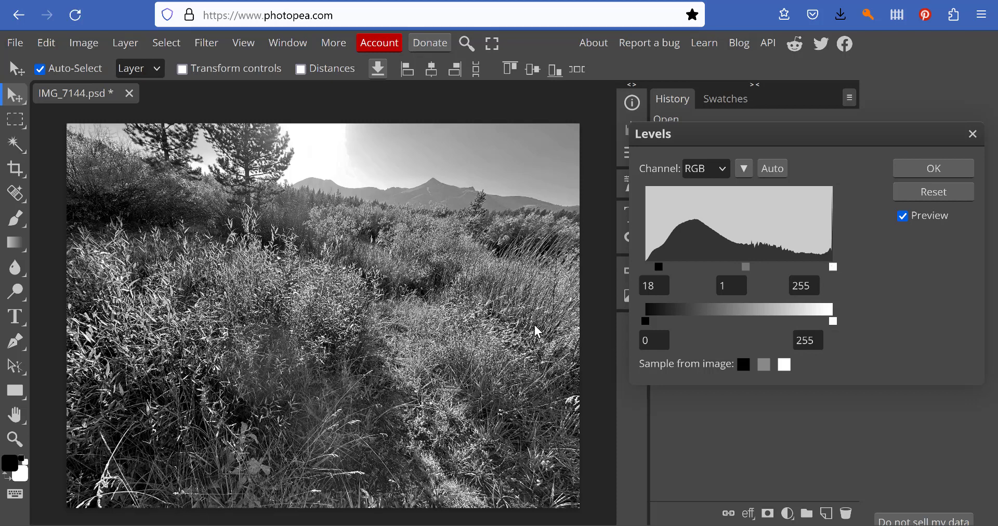
{"action": "left_click", "coordinate": [795, 285]}
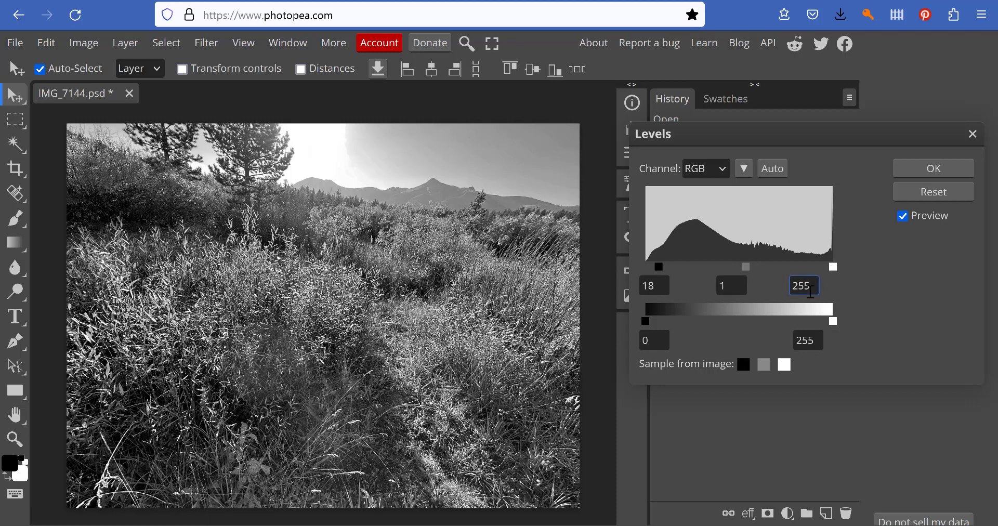
{"action": "left_click", "coordinate": [836, 267]}
{"action": "left_click_drag", "start_coordinate": [835, 267], "coordinate": [820, 264]}
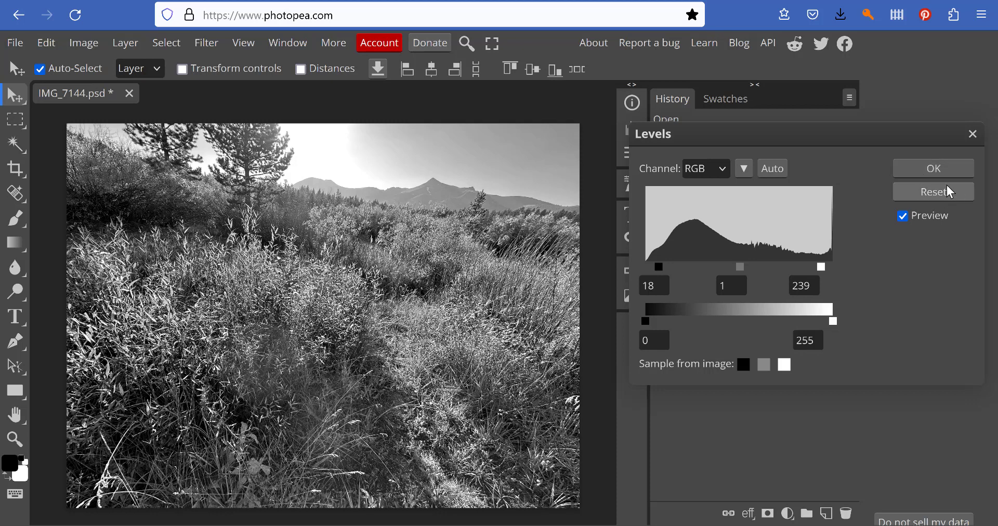
{"action": "left_click", "coordinate": [950, 192]}
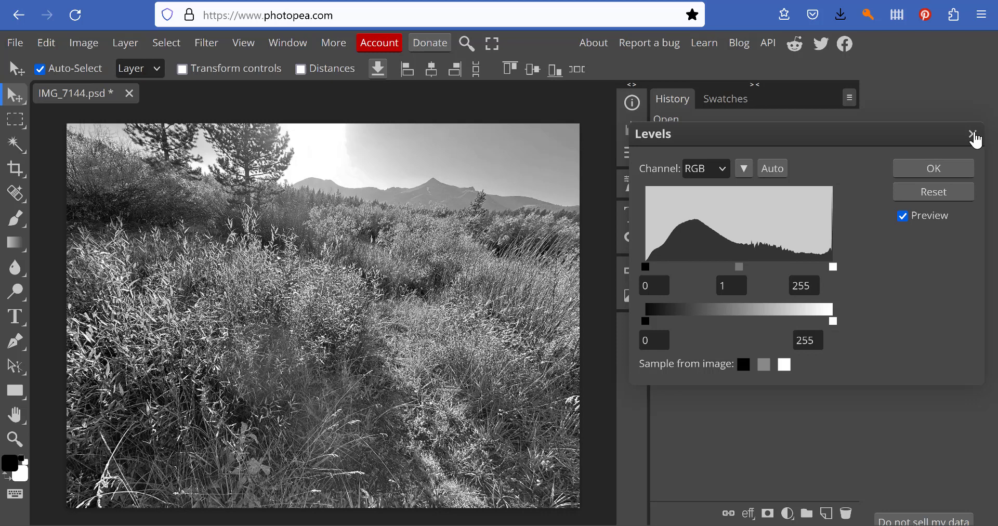
Step: Close Levels unapplied and open Curves, moving its dialog to the right of the photo
{"action": "left_click", "coordinate": [973, 135]}
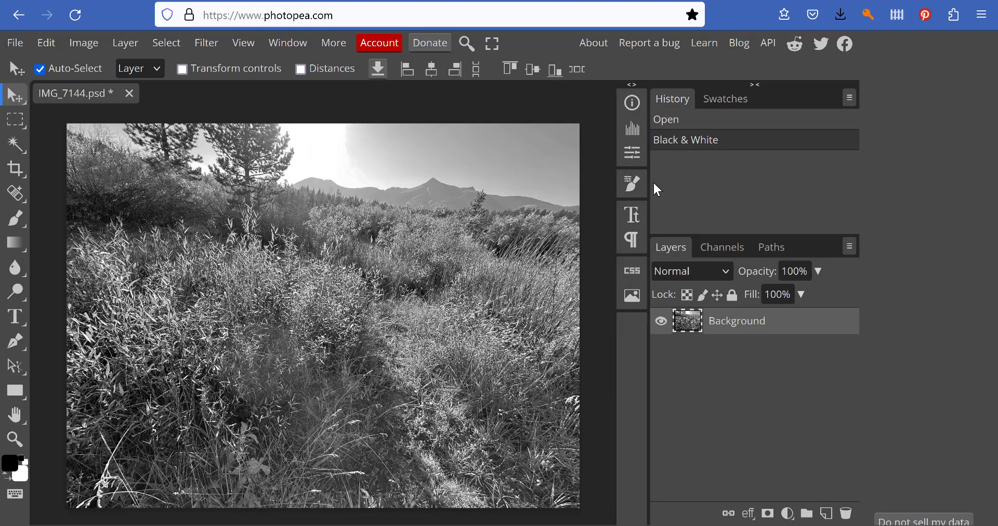
{"action": "left_click", "coordinate": [86, 46]}
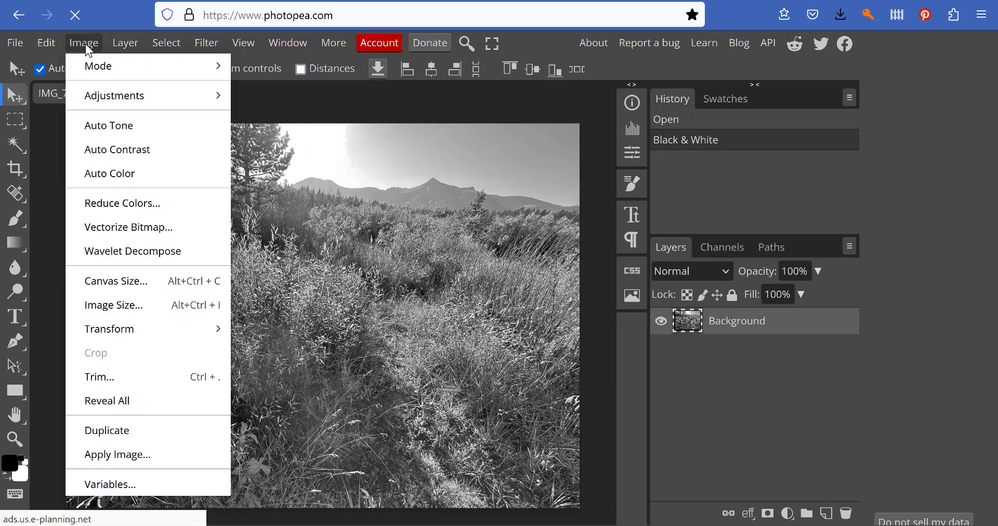
{"action": "mouse_move", "coordinate": [114, 95]}
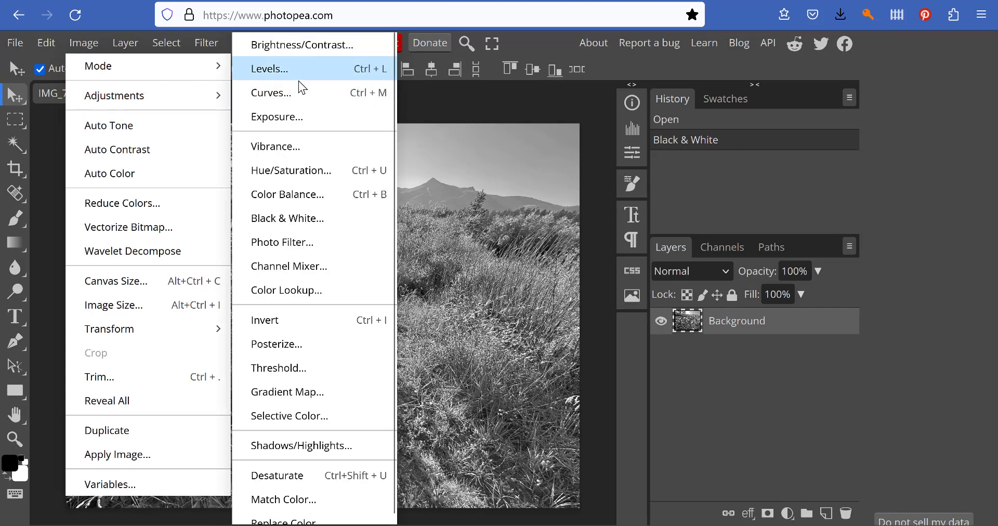
{"action": "left_click", "coordinate": [290, 95]}
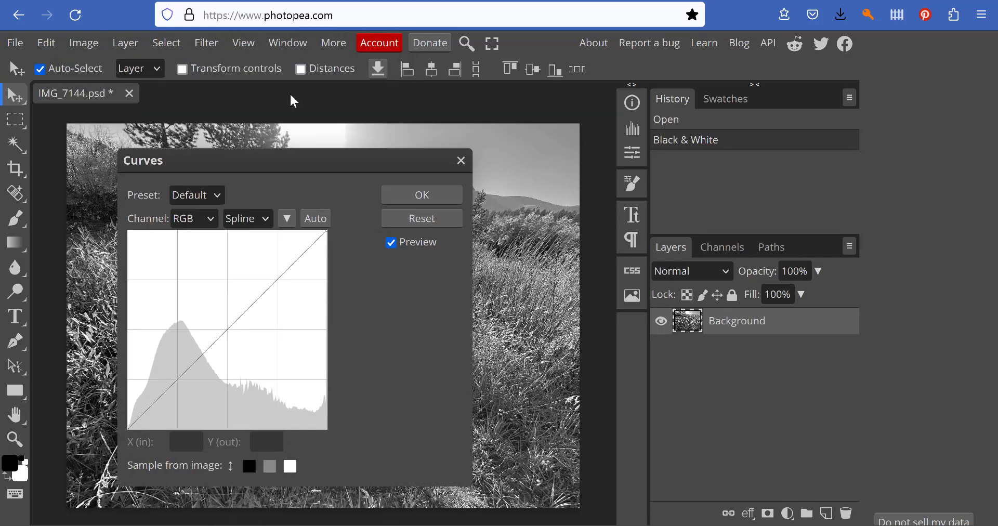
{"action": "mouse_move", "coordinate": [319, 159]}
{"action": "left_mouse_down"}
{"action": "mouse_move", "coordinate": [828, 132]}
{"action": "mouse_move", "coordinate": [810, 128]}
{"action": "left_mouse_up"}
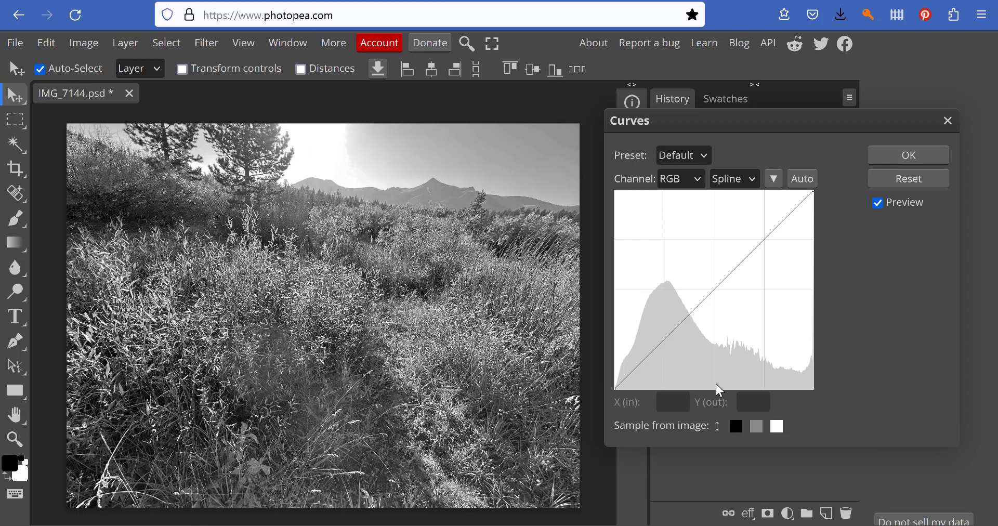
{"action": "left_click", "coordinate": [798, 206]}
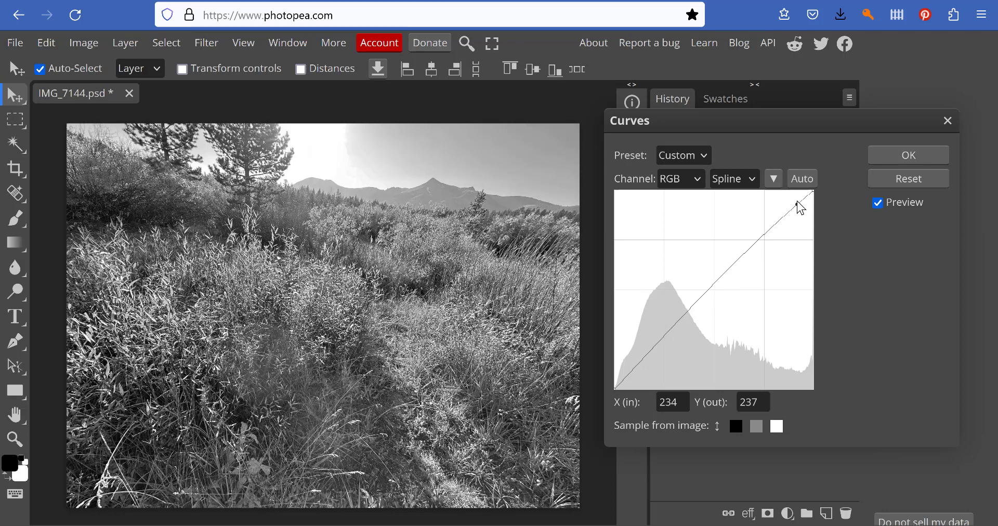
{"action": "mouse_move", "coordinate": [798, 206]}
{"action": "left_mouse_down"}
{"action": "mouse_move", "coordinate": [803, 198]}
{"action": "mouse_move", "coordinate": [799, 218]}
{"action": "mouse_move", "coordinate": [793, 207]}
{"action": "left_mouse_up"}
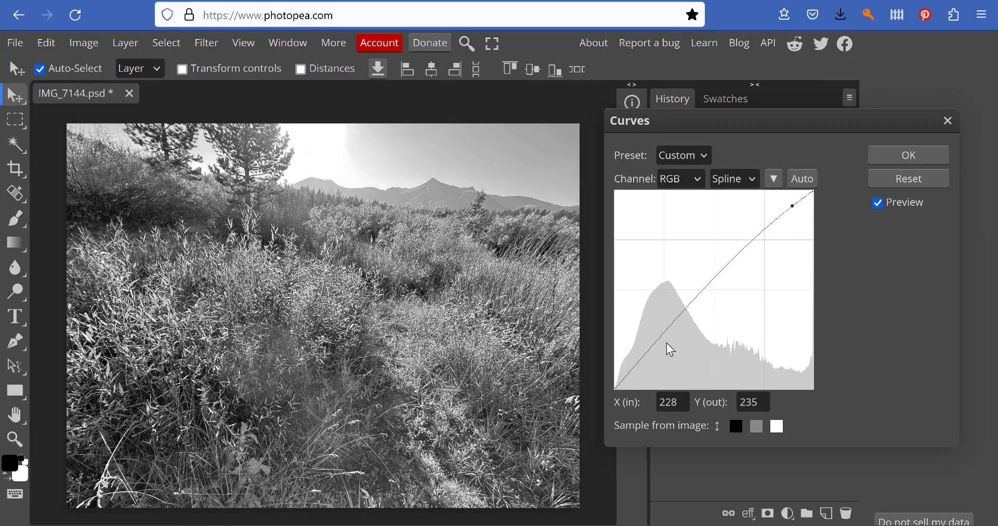
{"action": "left_click", "coordinate": [626, 374]}
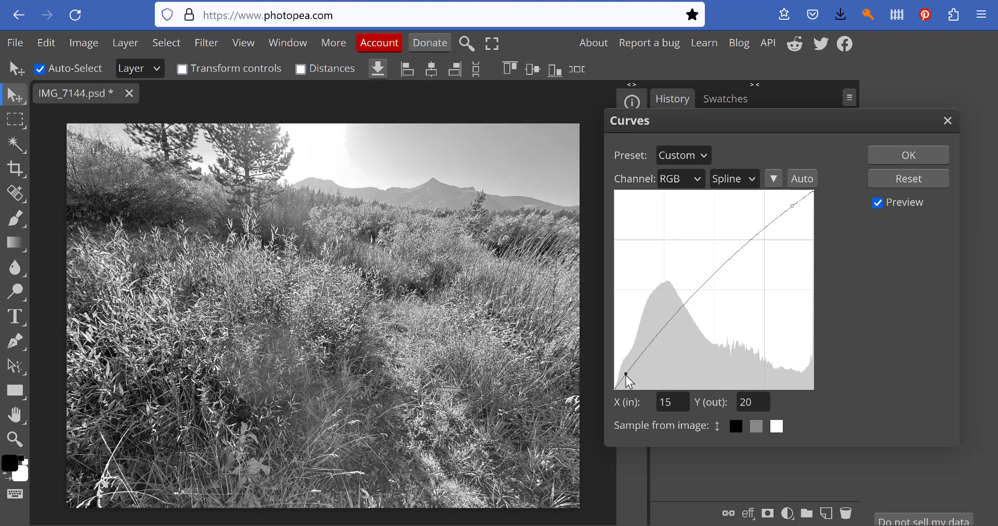
{"action": "left_click_drag", "start_coordinate": [626, 375], "coordinate": [630, 376]}
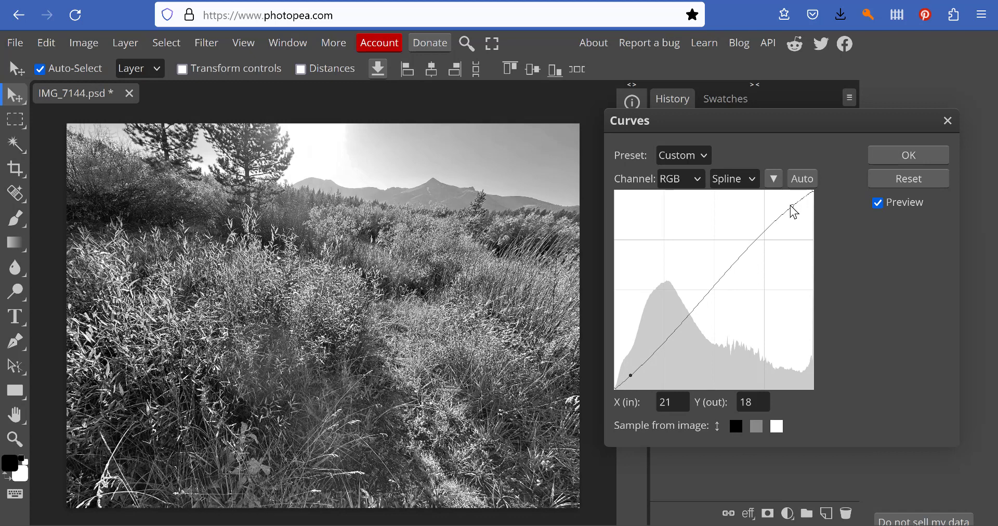
{"action": "left_click_drag", "start_coordinate": [792, 206], "coordinate": [789, 203]}
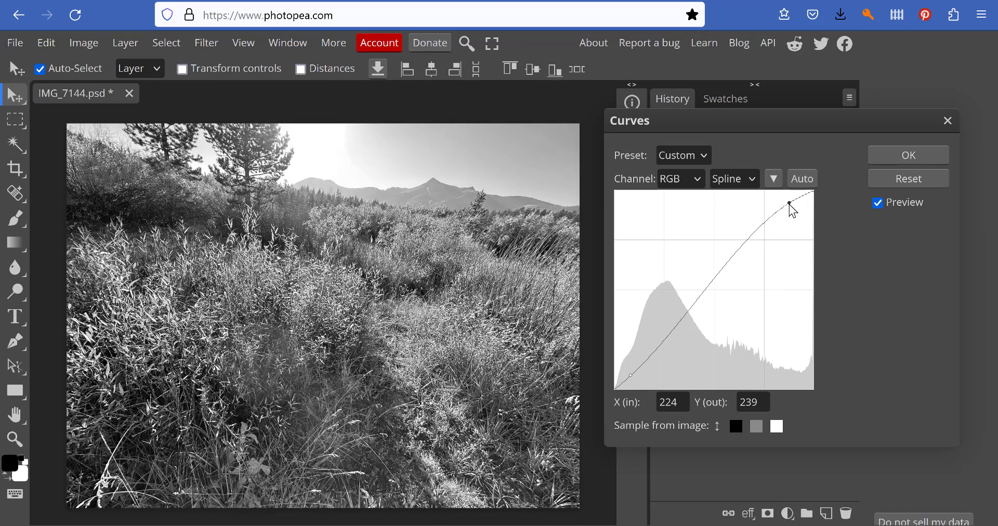
{"action": "left_click", "coordinate": [708, 281]}
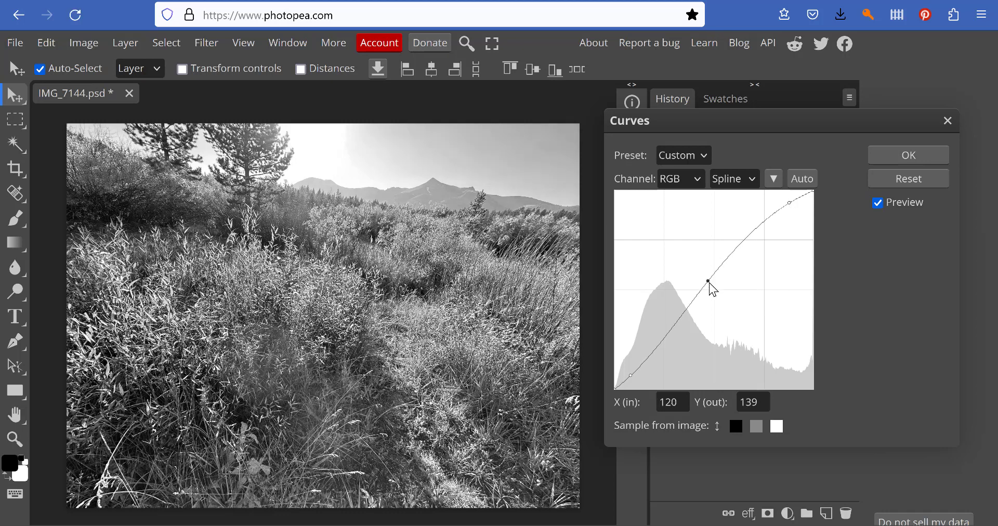
{"action": "left_click_drag", "start_coordinate": [708, 283], "coordinate": [717, 294]}
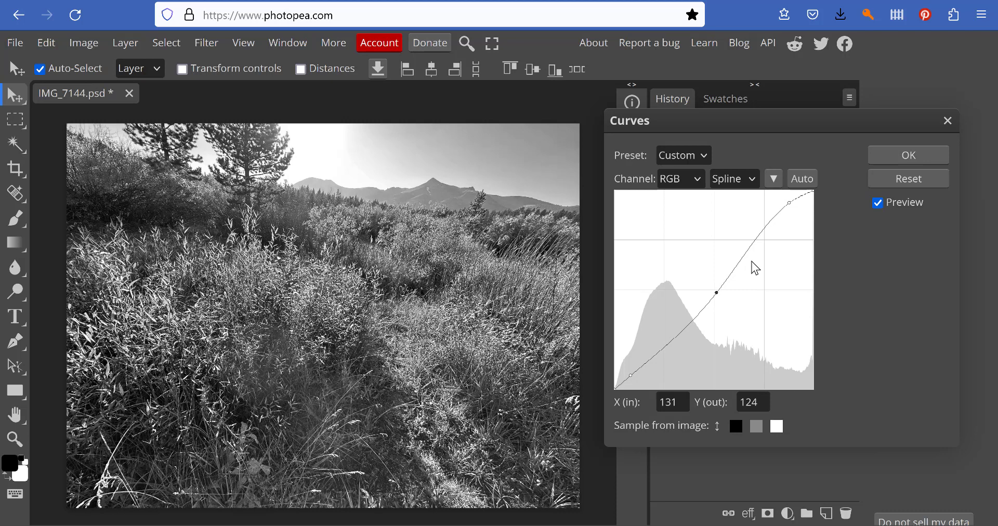
{"action": "left_click_drag", "start_coordinate": [756, 240], "coordinate": [748, 236]}
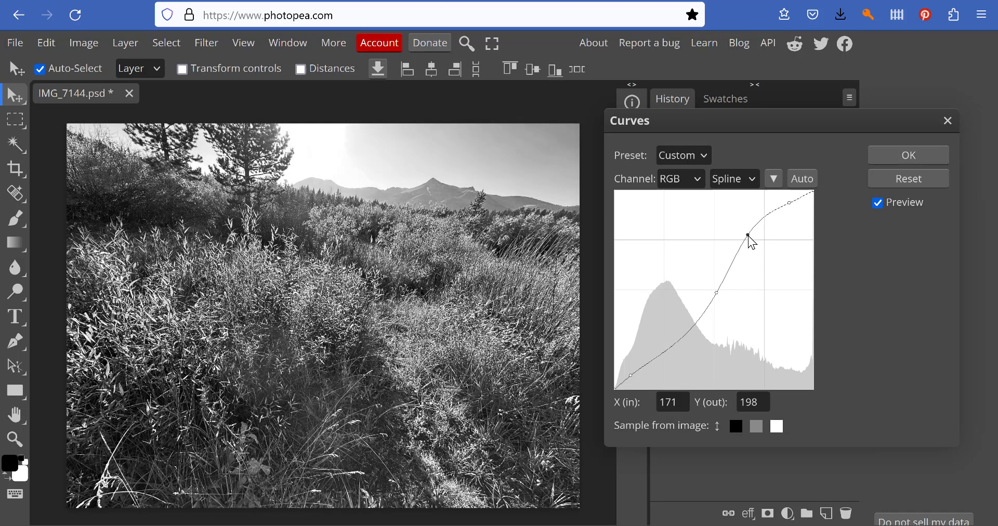
{"action": "left_click", "coordinate": [653, 357]}
{"action": "left_click_drag", "start_coordinate": [654, 359], "coordinate": [650, 350]}
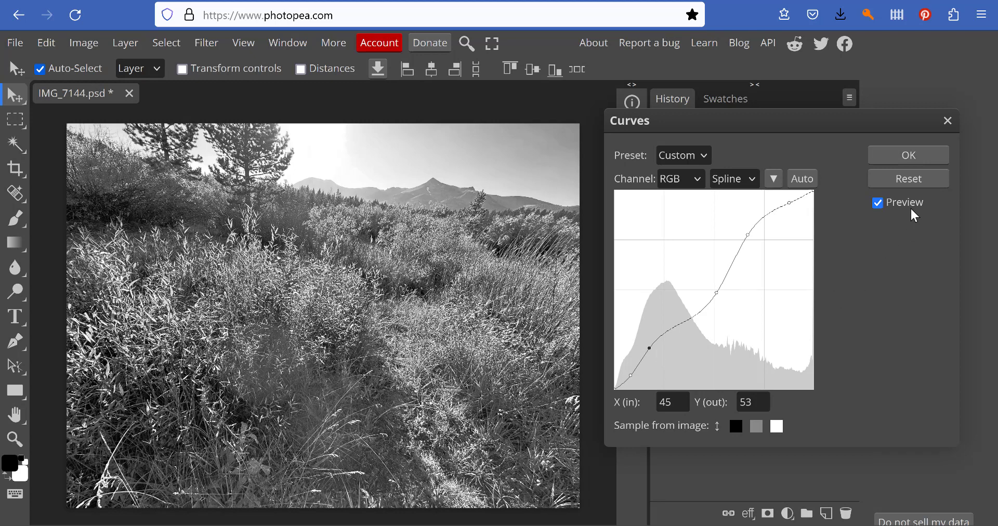
Step: Raise a highlight point, lower a shadow point, lift the midtone to about 152/170, and apply
{"action": "left_click", "coordinate": [902, 182]}
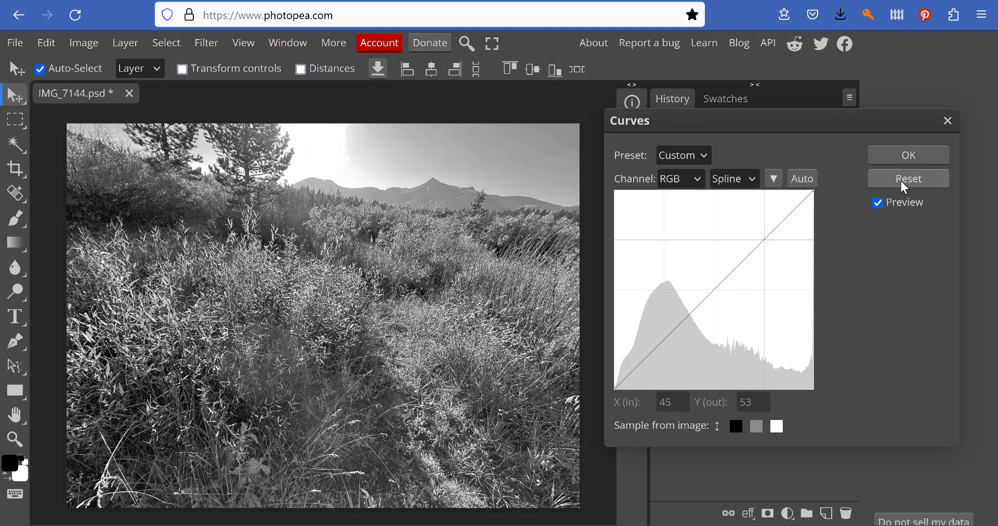
{"action": "left_click", "coordinate": [794, 211]}
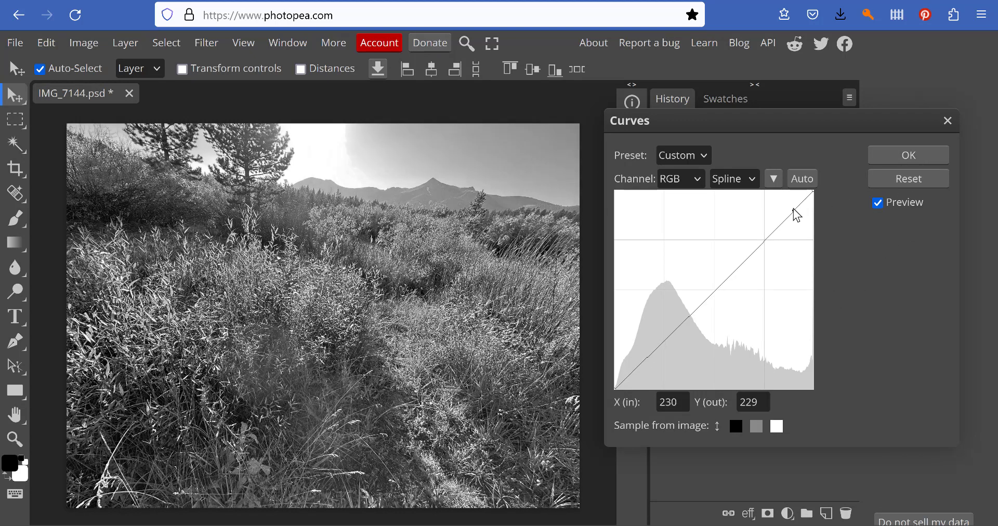
{"action": "left_click_drag", "start_coordinate": [796, 212], "coordinate": [793, 205]}
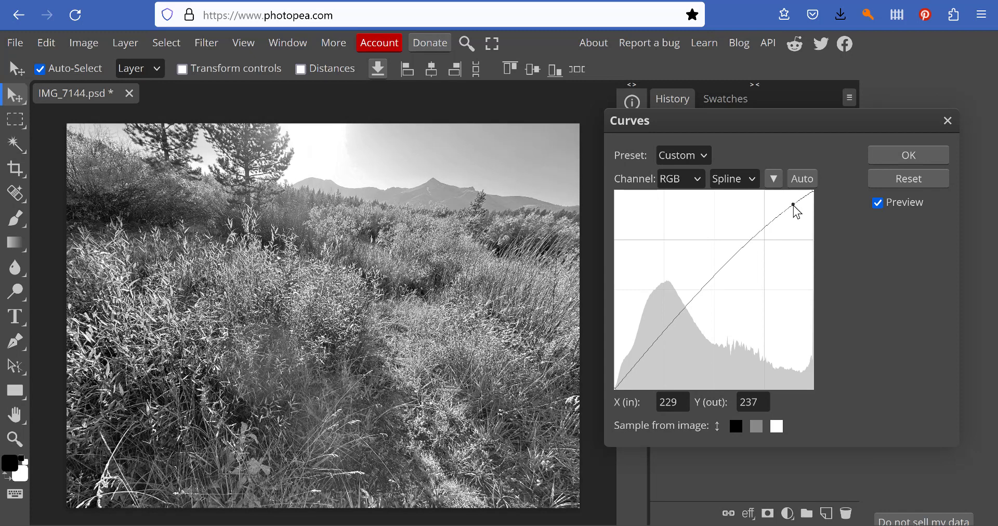
{"action": "left_click", "coordinate": [630, 372]}
{"action": "left_click_drag", "start_coordinate": [630, 372], "coordinate": [634, 377]}
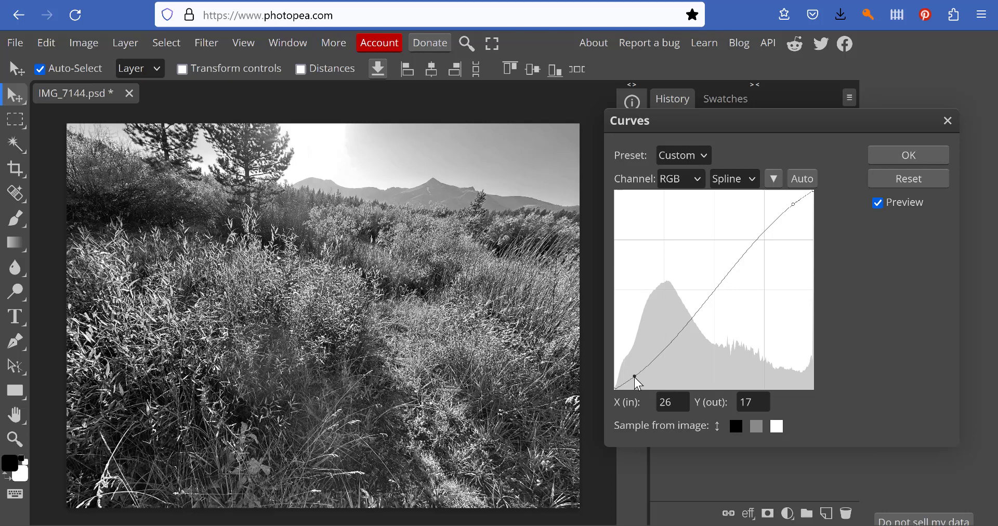
{"action": "left_click", "coordinate": [718, 289]}
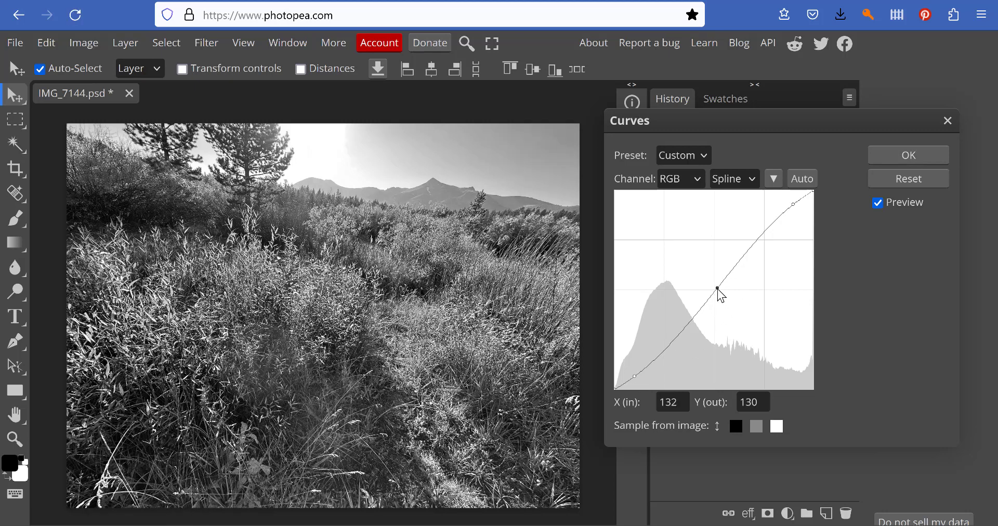
{"action": "left_click_drag", "start_coordinate": [720, 296], "coordinate": [736, 264]}
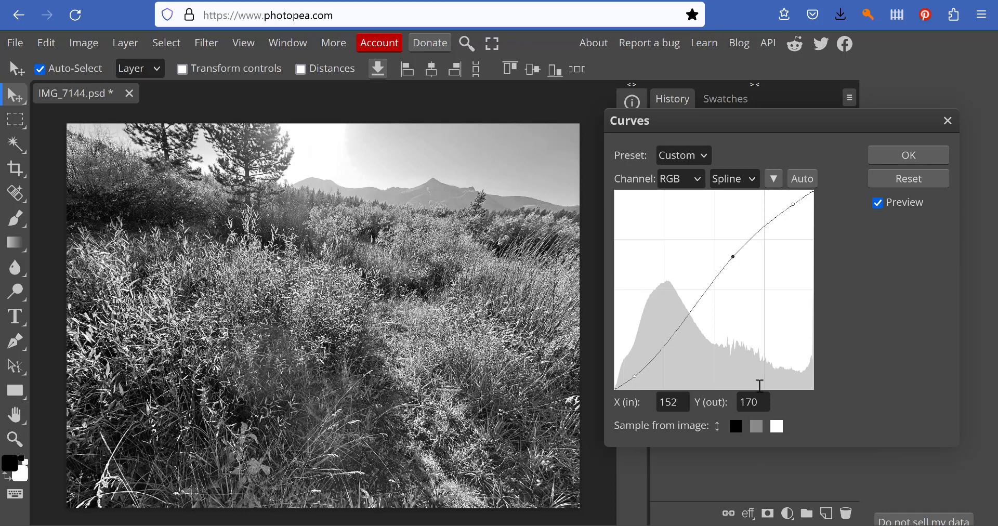
{"action": "left_click", "coordinate": [905, 166]}
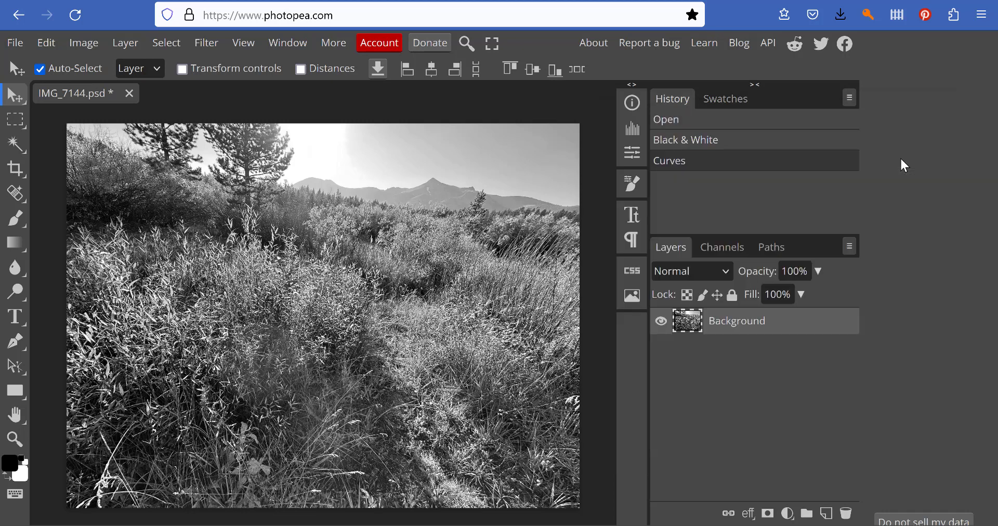
Step: Export the photo as IMG_7144.jpg at 70% quality
{"action": "left_click", "coordinate": [22, 48]}
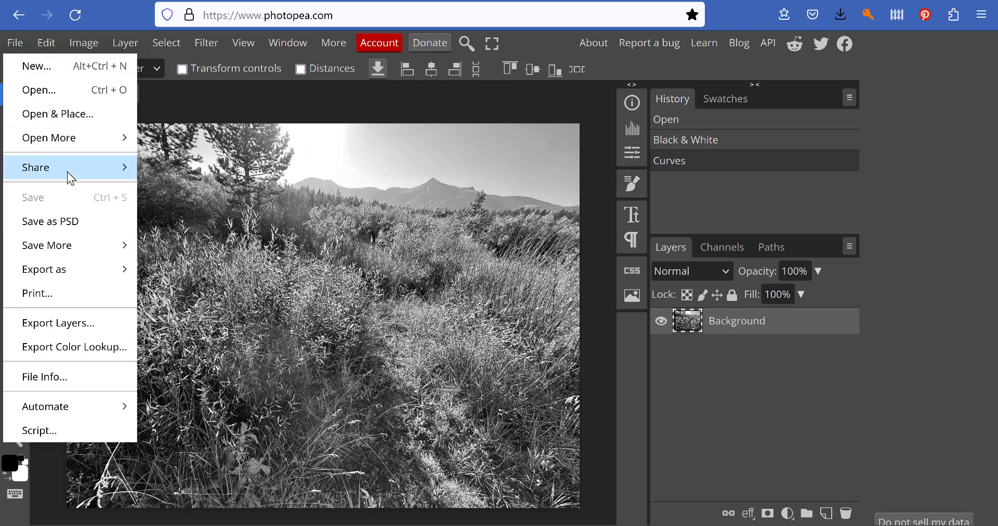
{"action": "mouse_move", "coordinate": [43, 269]}
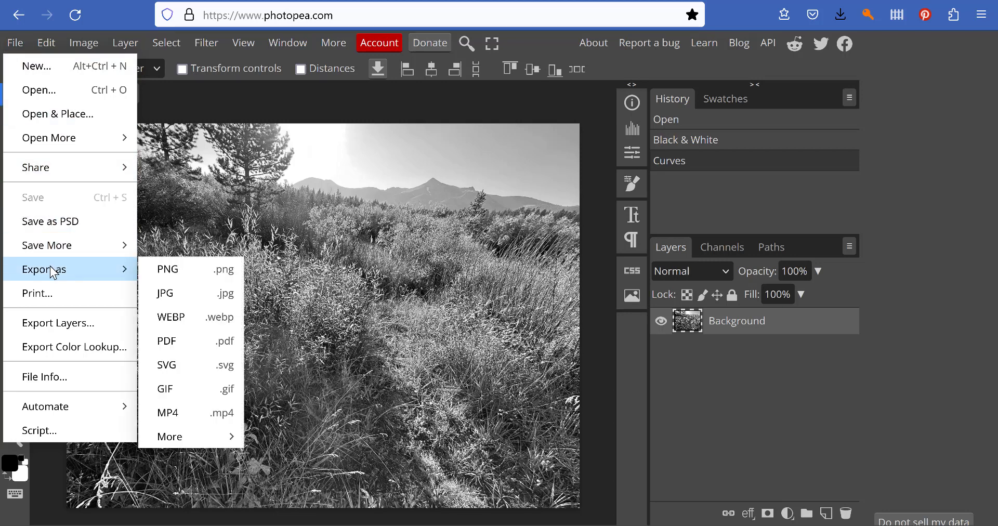
{"action": "left_click", "coordinate": [188, 296]}
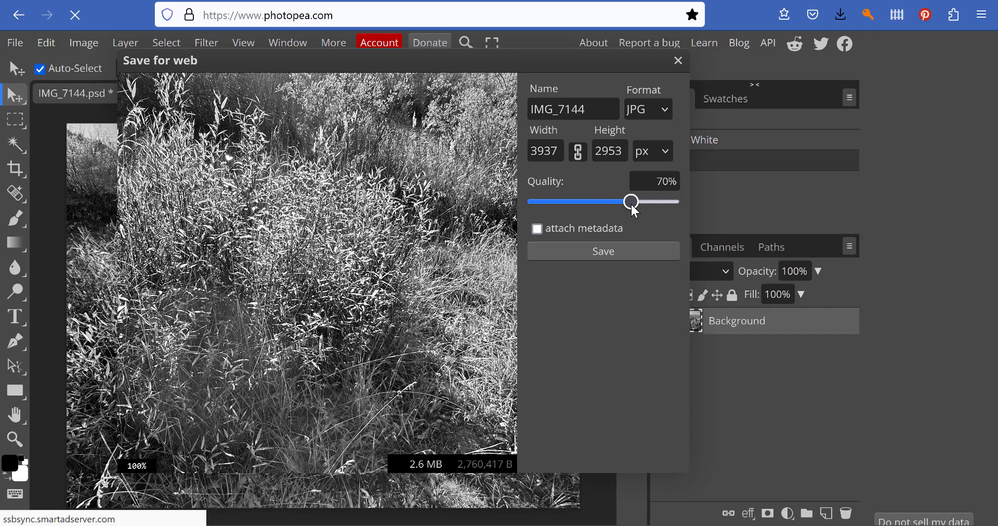
{"action": "left_click", "coordinate": [606, 254]}
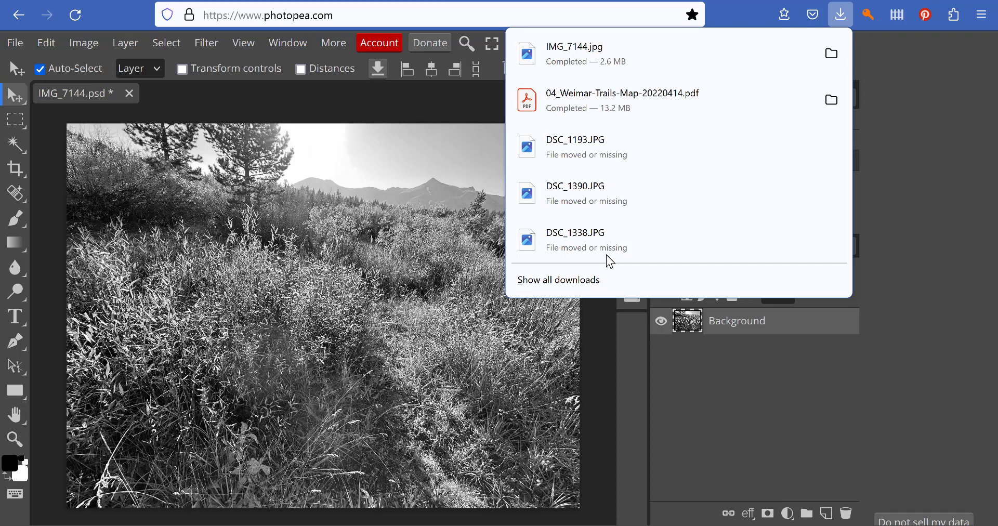
{"action": "left_click", "coordinate": [707, 362]}
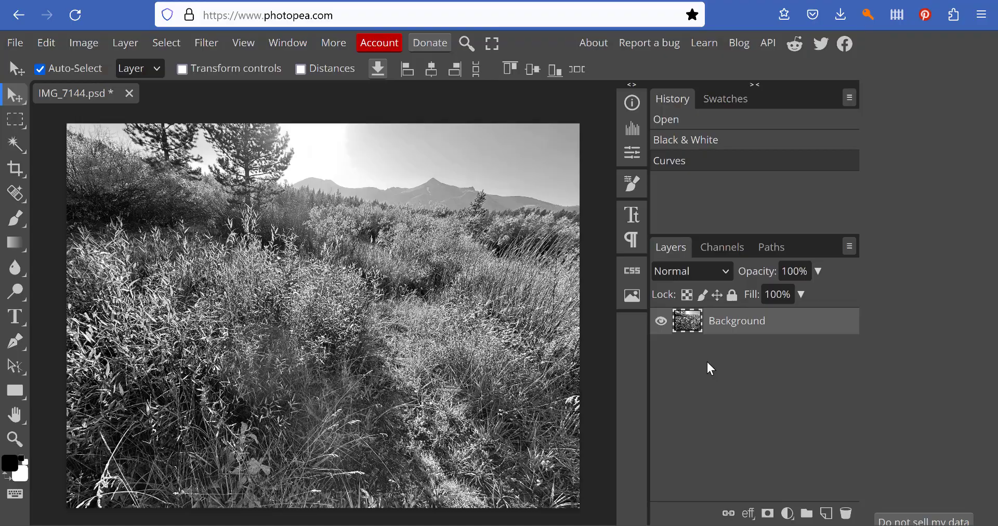